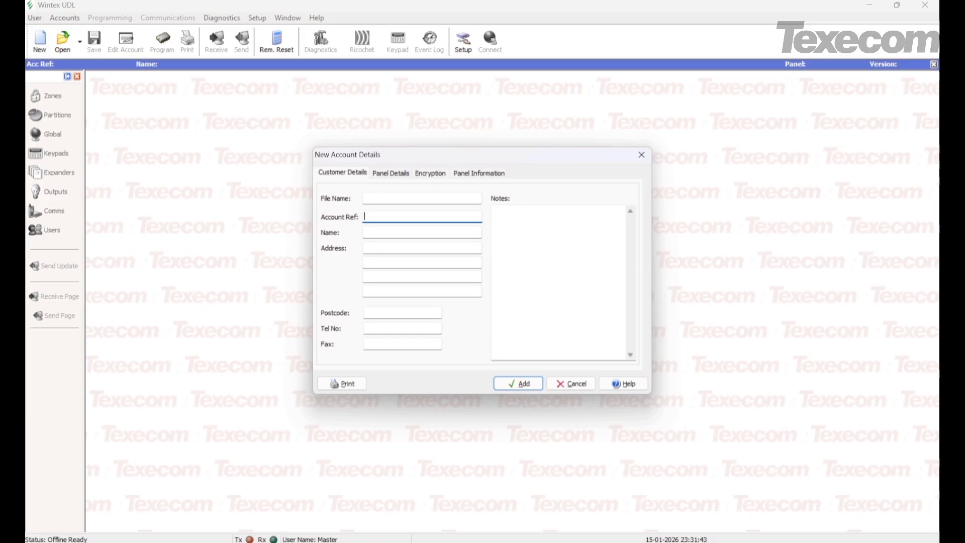
Enter 'Tes panel 64' as the new account reference, giving the file name Tes panel 64.cif
text(Tes panel 64)
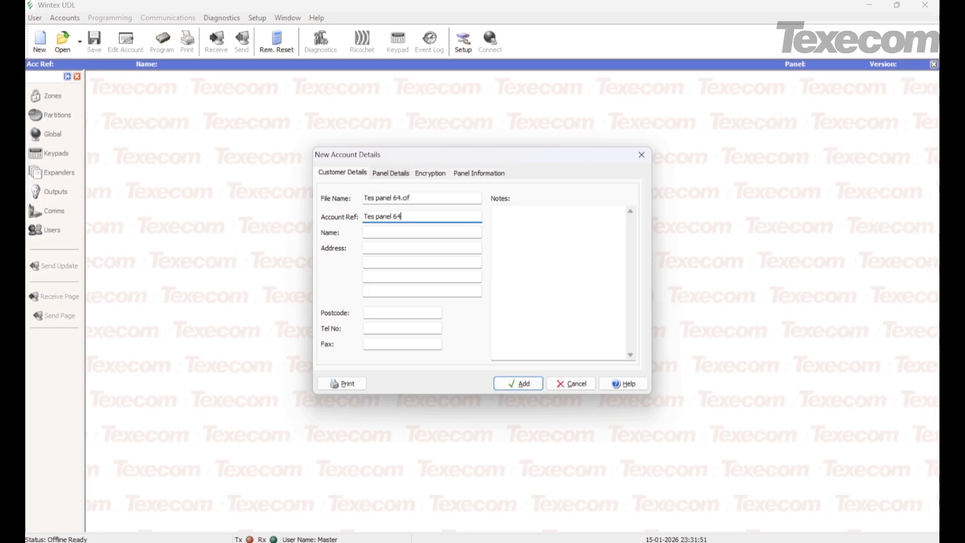
click(391, 173)
Choose Elite 64 as the panel type and add the account with software version 6.x
click(423, 201)
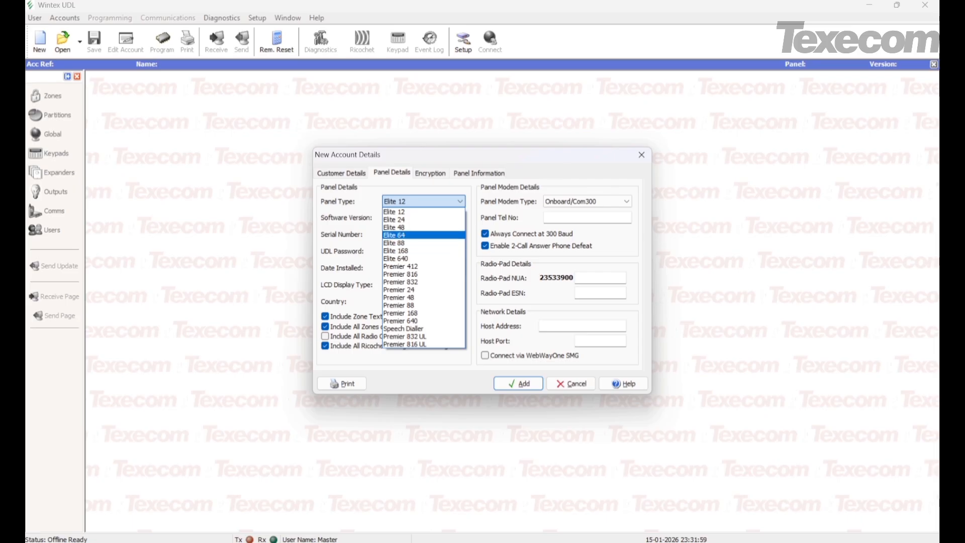
click(423, 234)
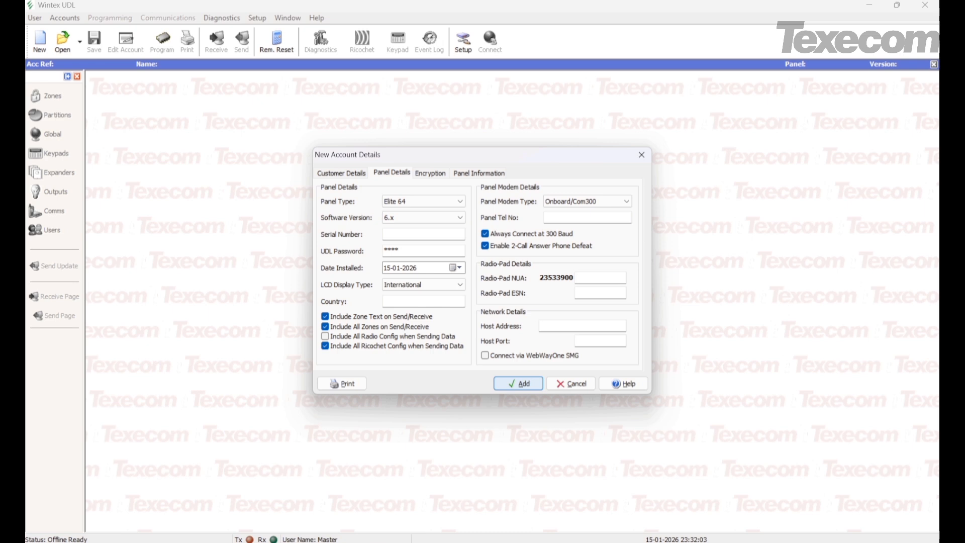
click(518, 384)
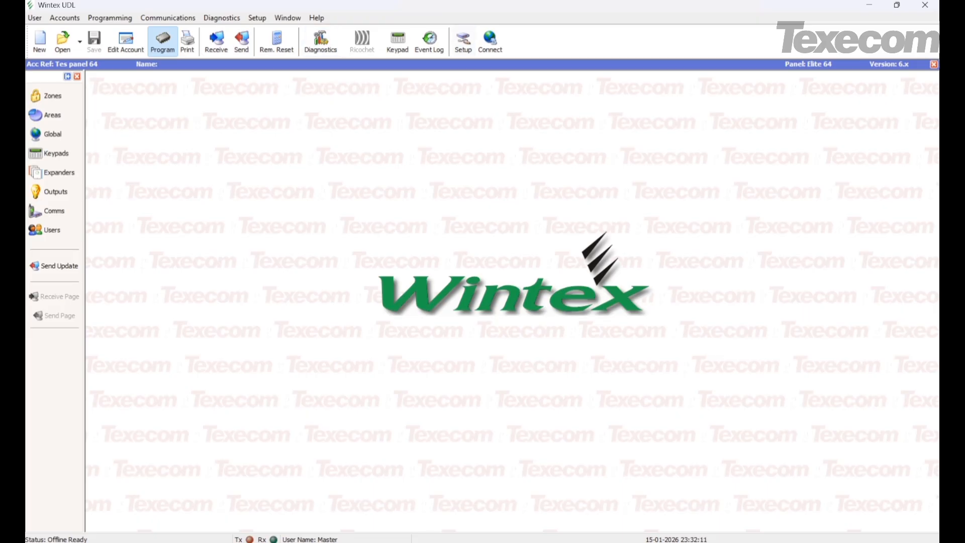
Connect to the Elite 64 panel via SmartCom from the Connect drop-down
click(490, 43)
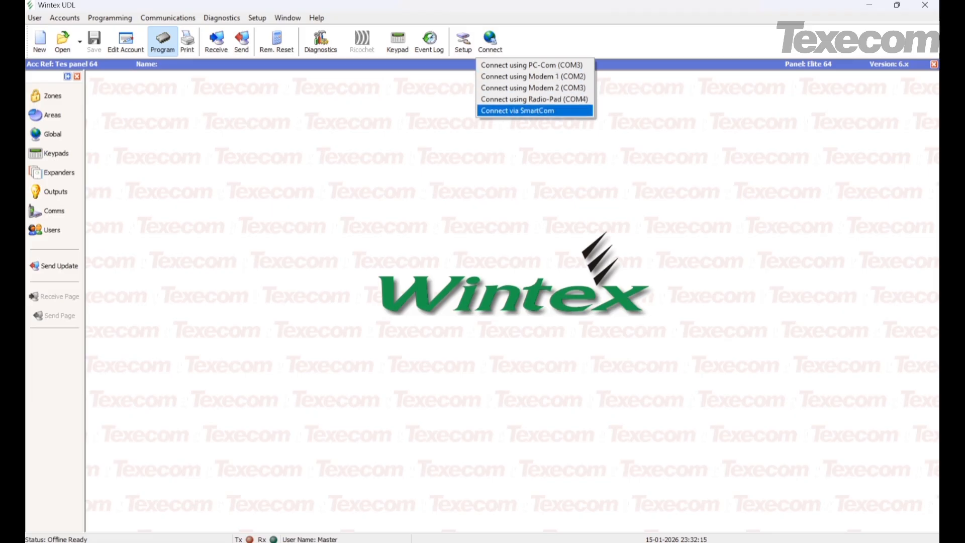
key(Return)
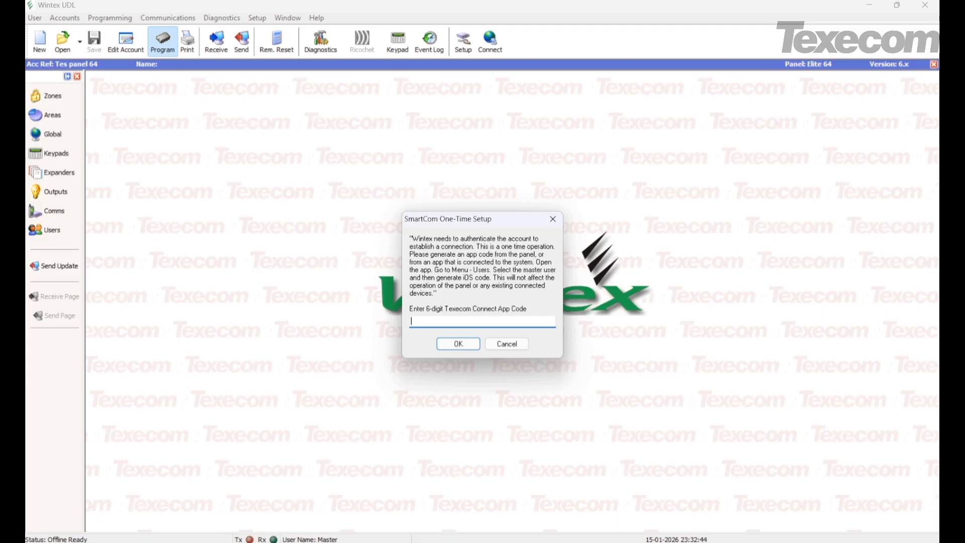
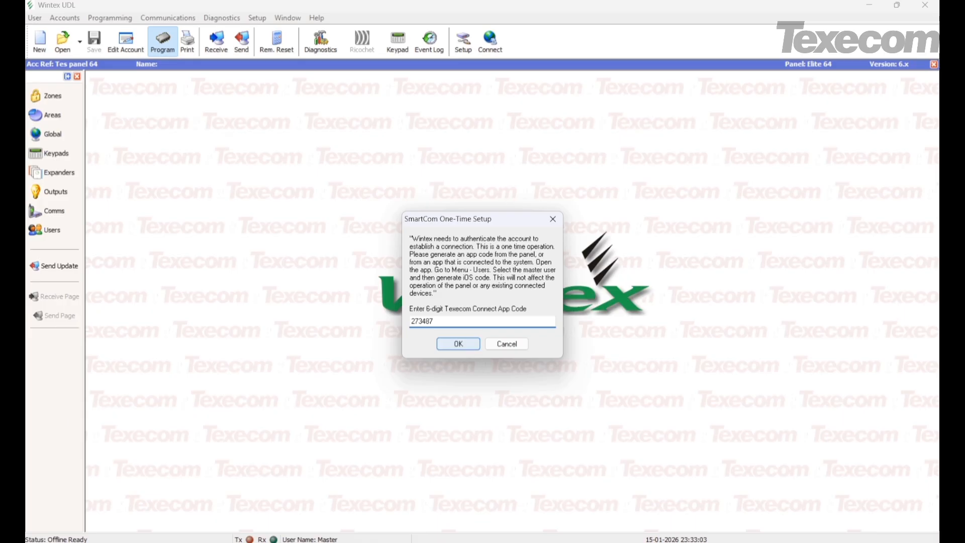
Enter the 6-digit Texecom Connect app code to authenticate the SmartCom link
key(Return)
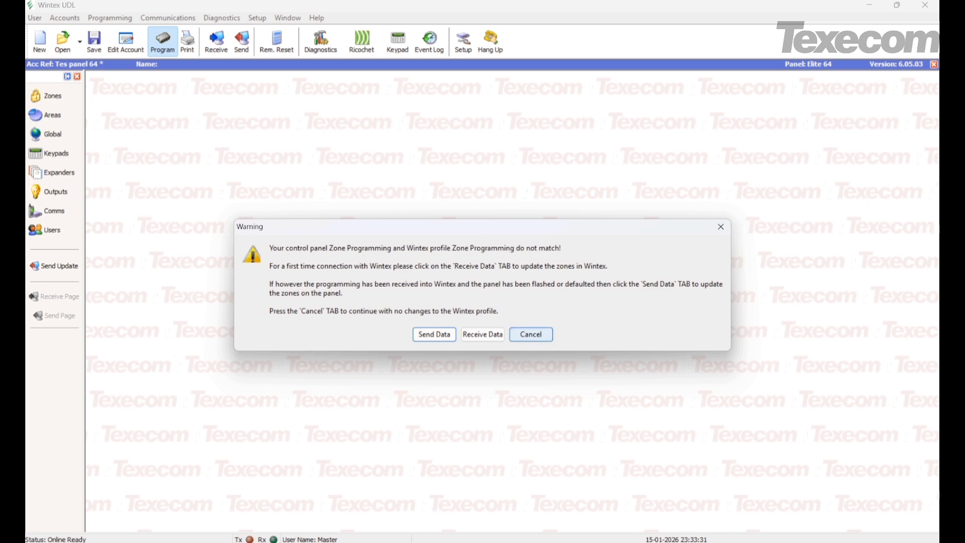
Cancel the zone-mismatch warning, keeping the Wintex profile unchanged
click(530, 334)
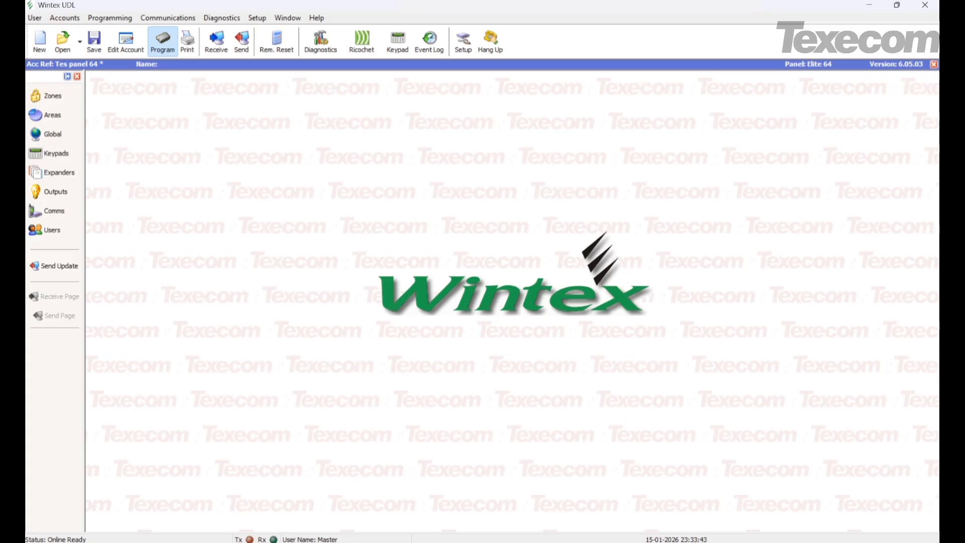
click(216, 42)
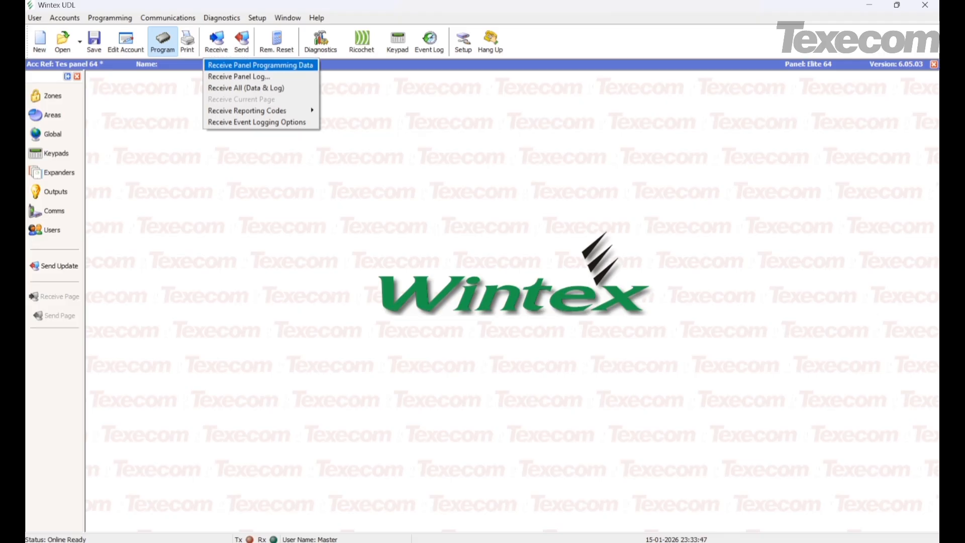
Receive the panel programming data from the Elite 64
key(Return)
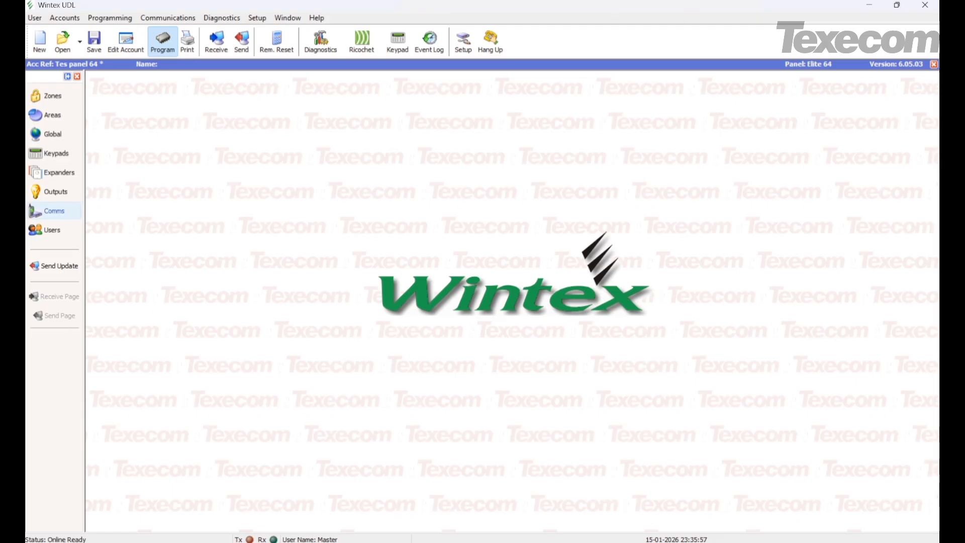
Review the Comms Radio-Pad/Com Port Options and ARCs tabs, then launch the Online Keypad
click(54, 210)
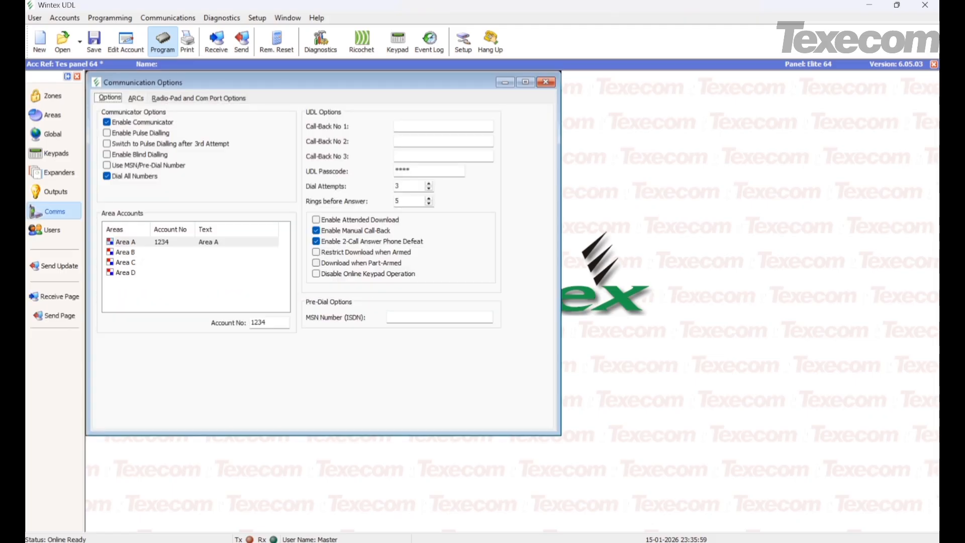
click(199, 98)
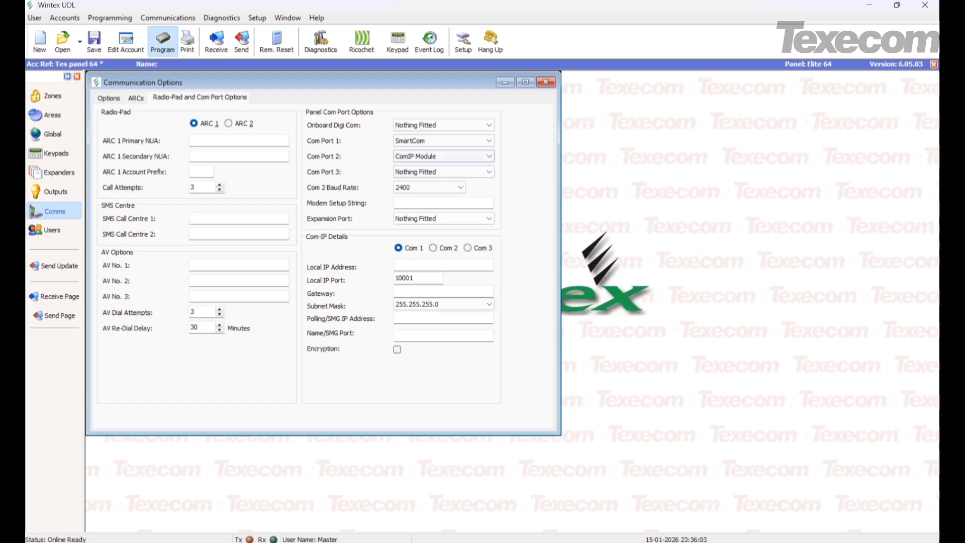
click(136, 97)
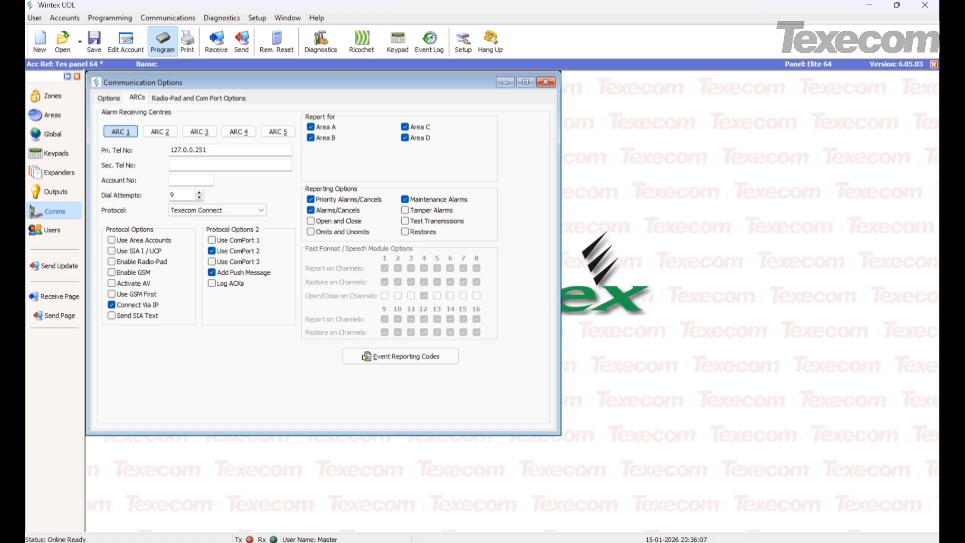
click(397, 41)
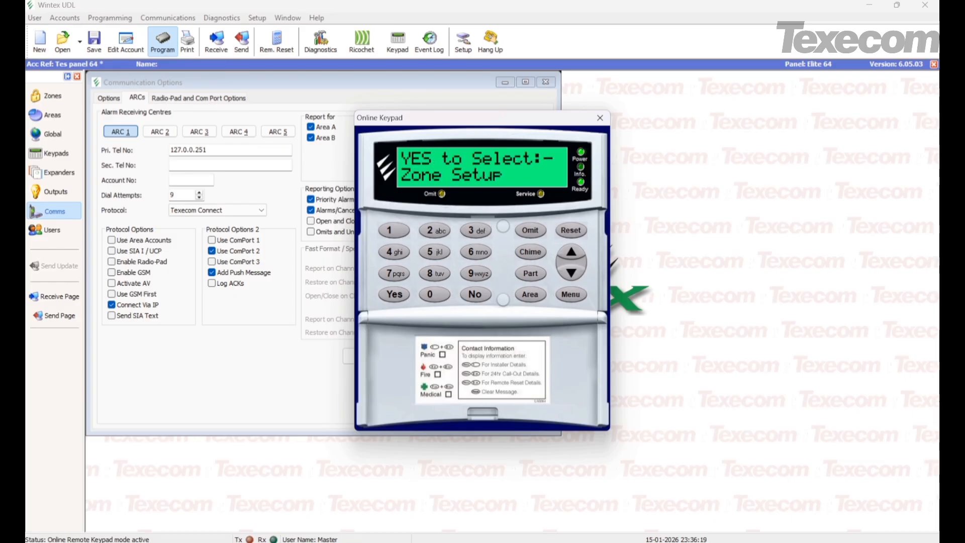
Browse the keypad's installer menu with 7 and Down until the exit & logoff prompt appears
key(7)
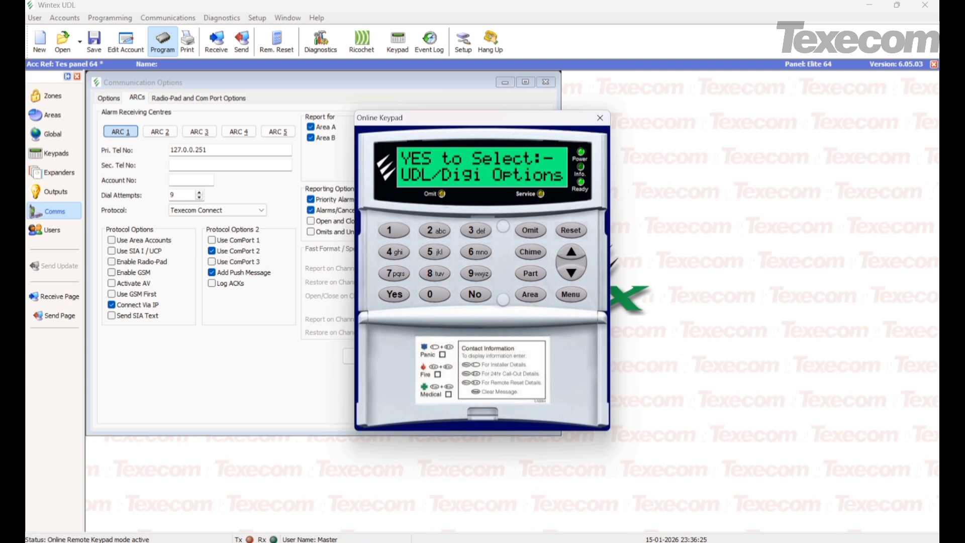
key(Down)
click(571, 295)
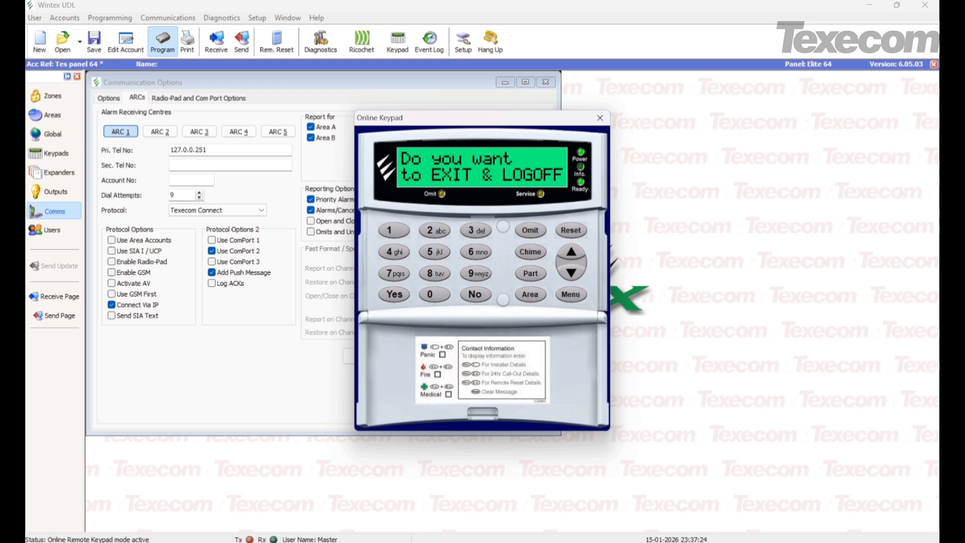
Log off and close the online keypad, then open the Areas, Global, Keypads, Expanders and Outputs windows
click(394, 295)
click(600, 117)
click(53, 115)
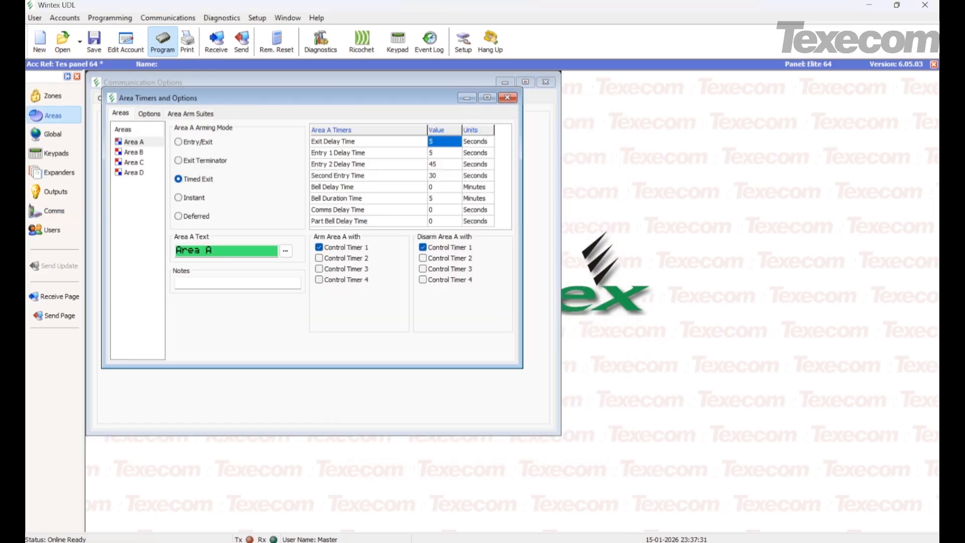
click(52, 134)
click(55, 153)
click(56, 172)
click(56, 192)
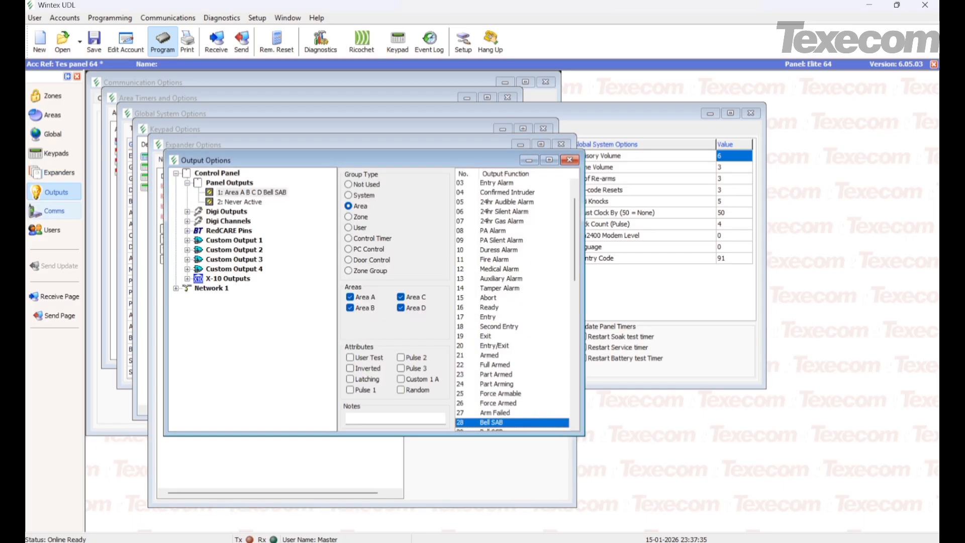
Bring the Comms, Expanders, Global and Area Timers option windows to the front in turn
click(54, 210)
click(55, 172)
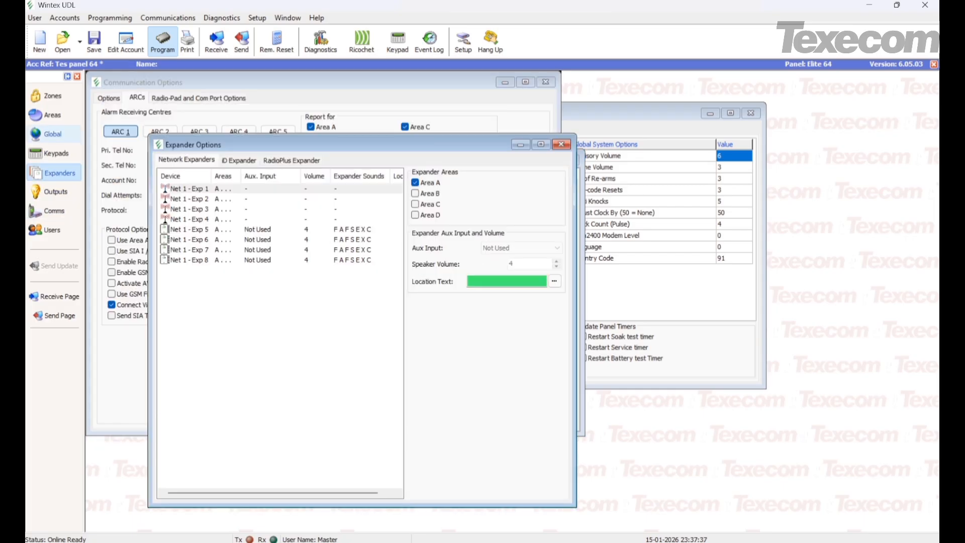
click(52, 134)
click(52, 115)
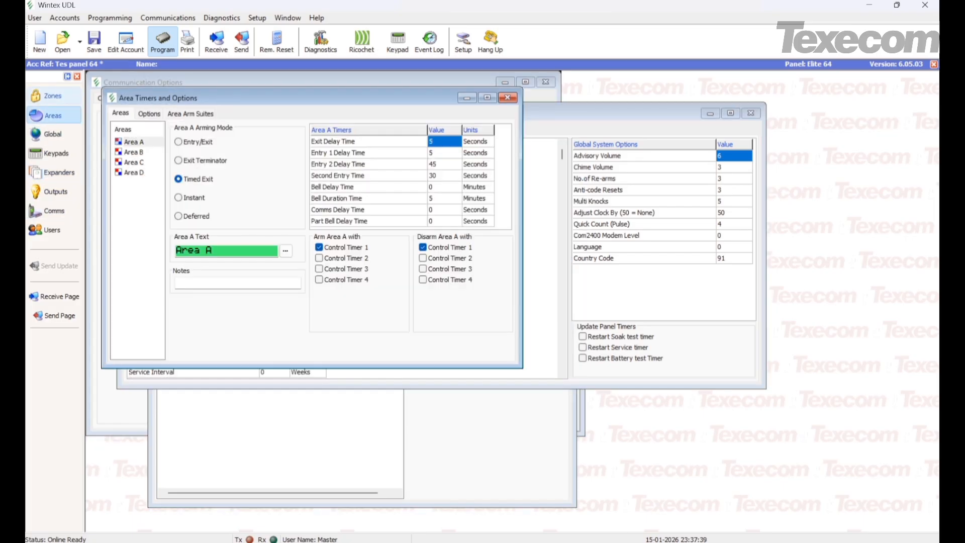